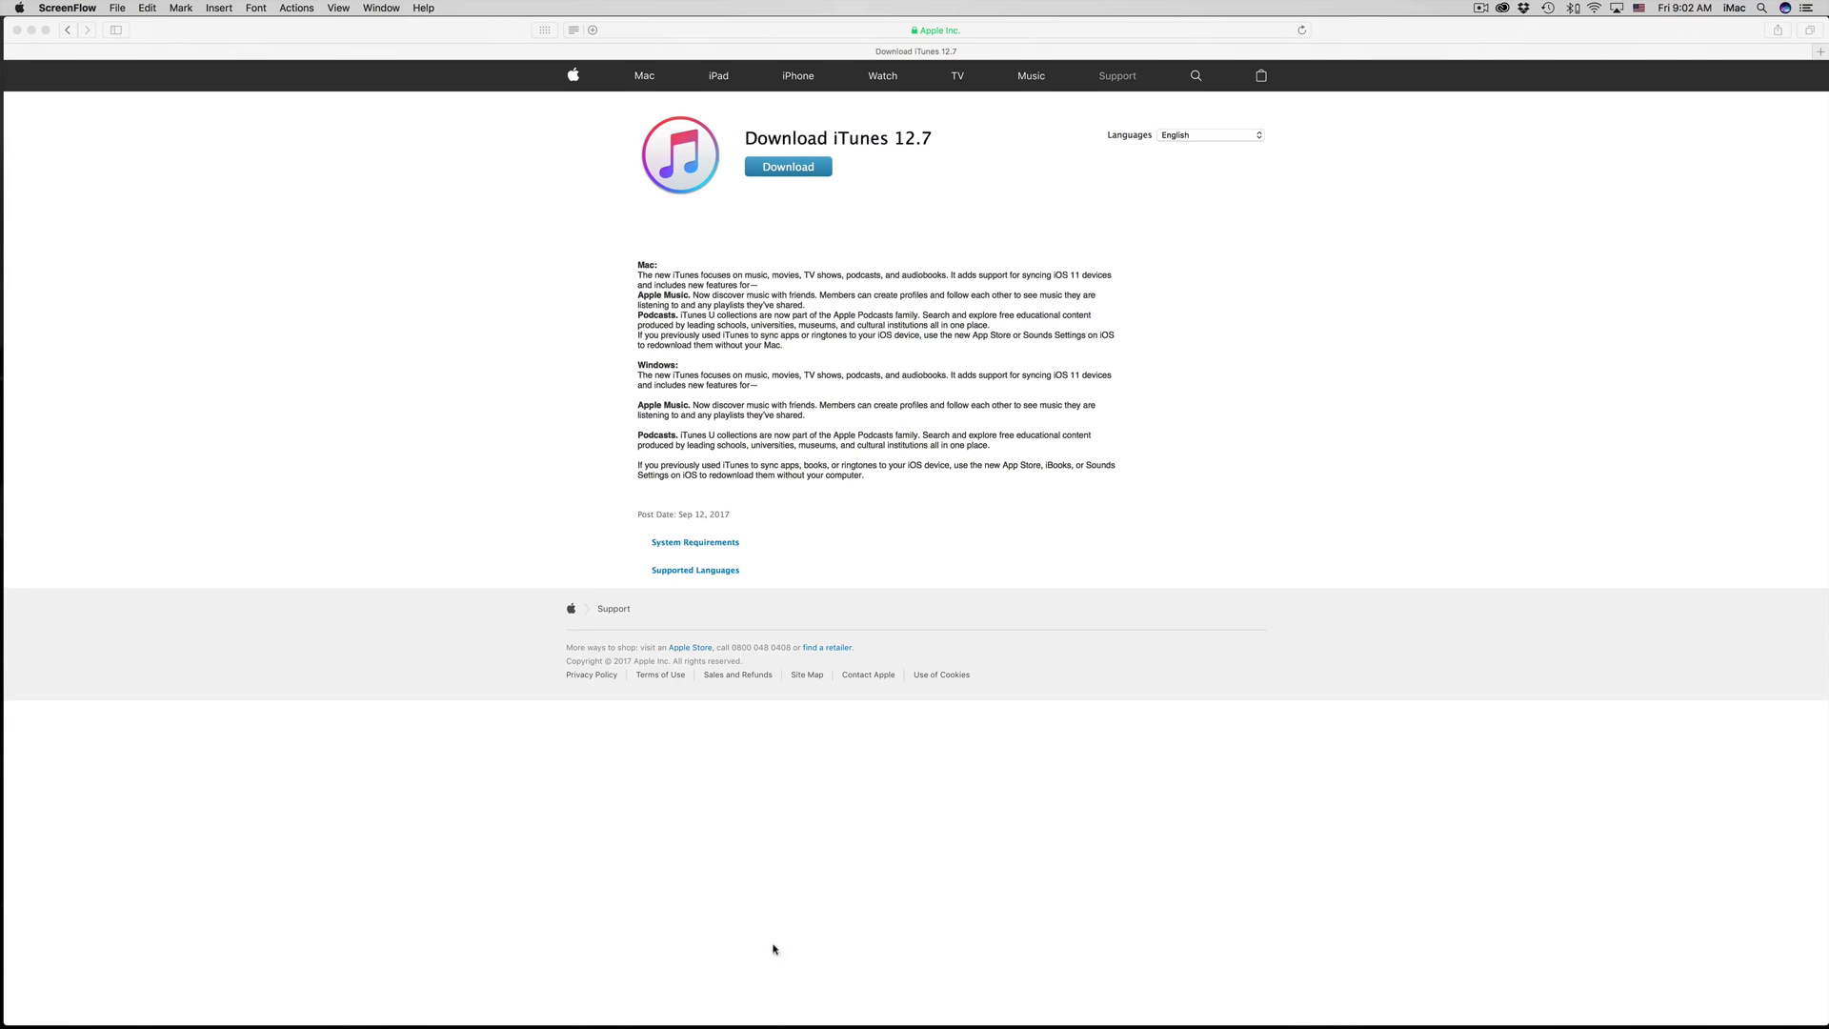
- Bring Safari to the front, showing Apple's Download iTunes 12.7 page with its Mac and Windows release notes
click(838, 805)
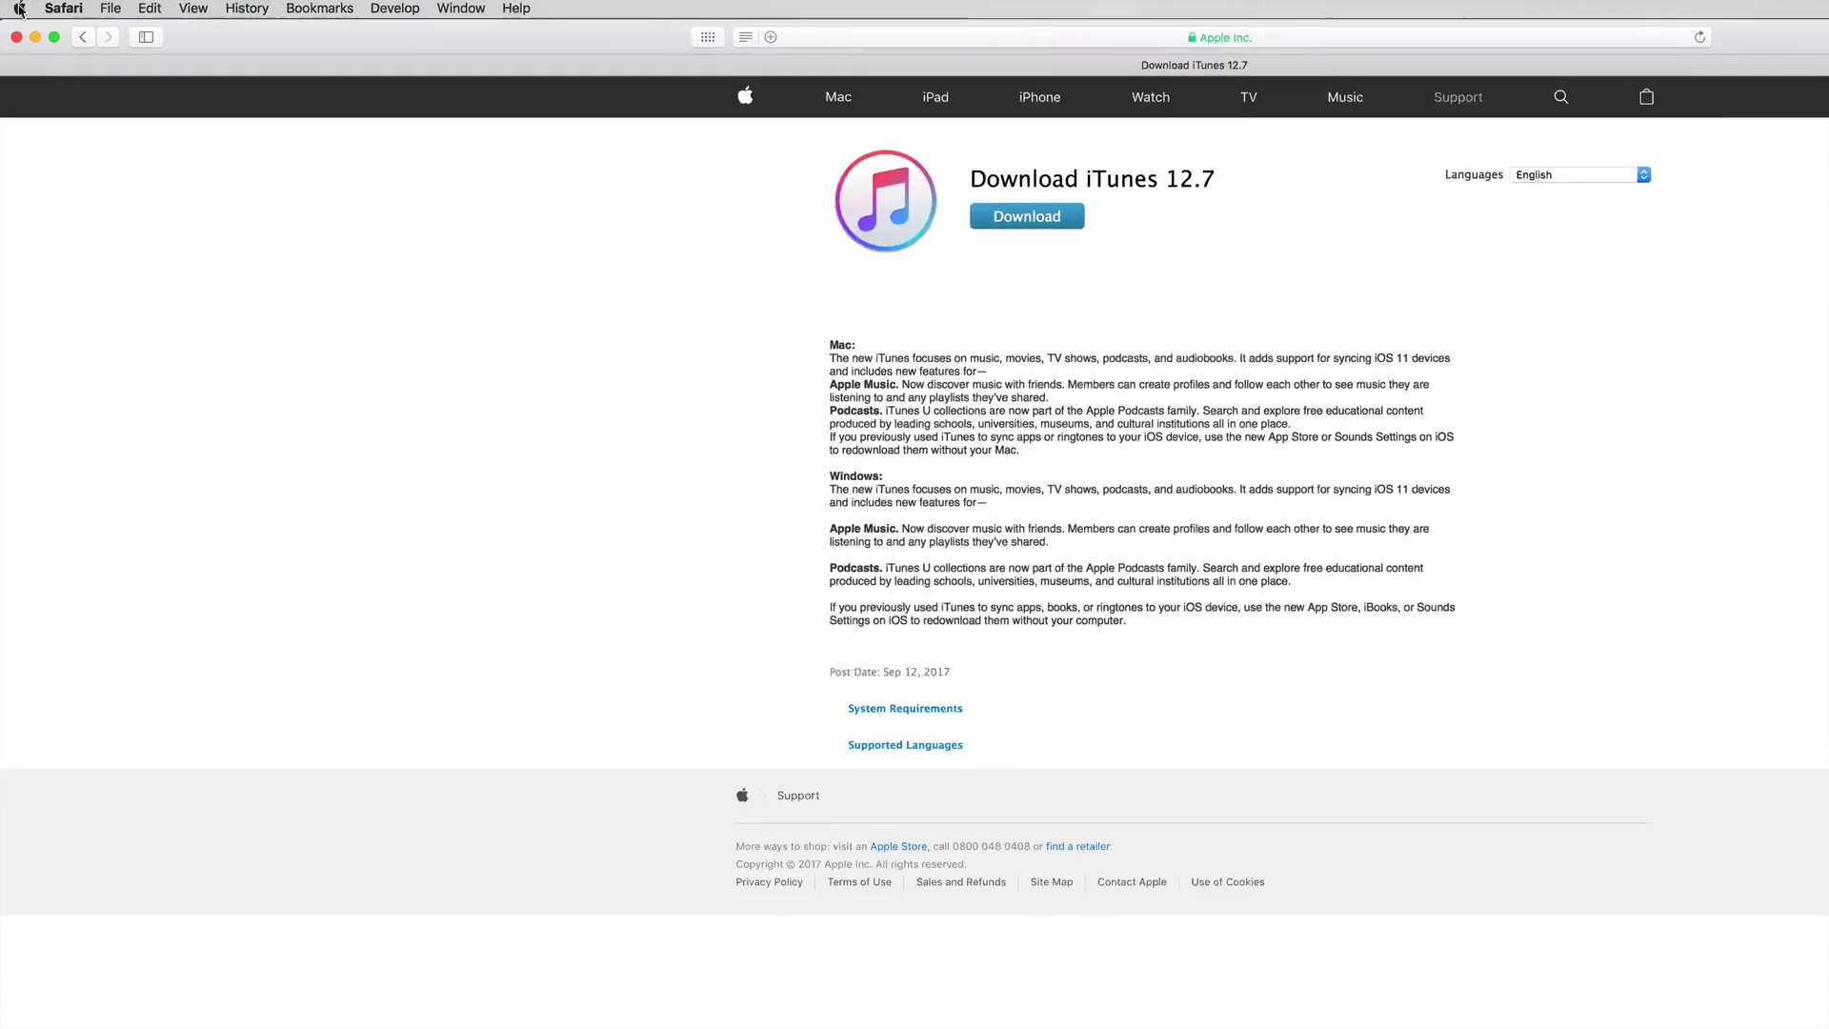
- From the Apple menu, open App Store (1 update) to list the pending iTunes 12.7 update
click(18, 8)
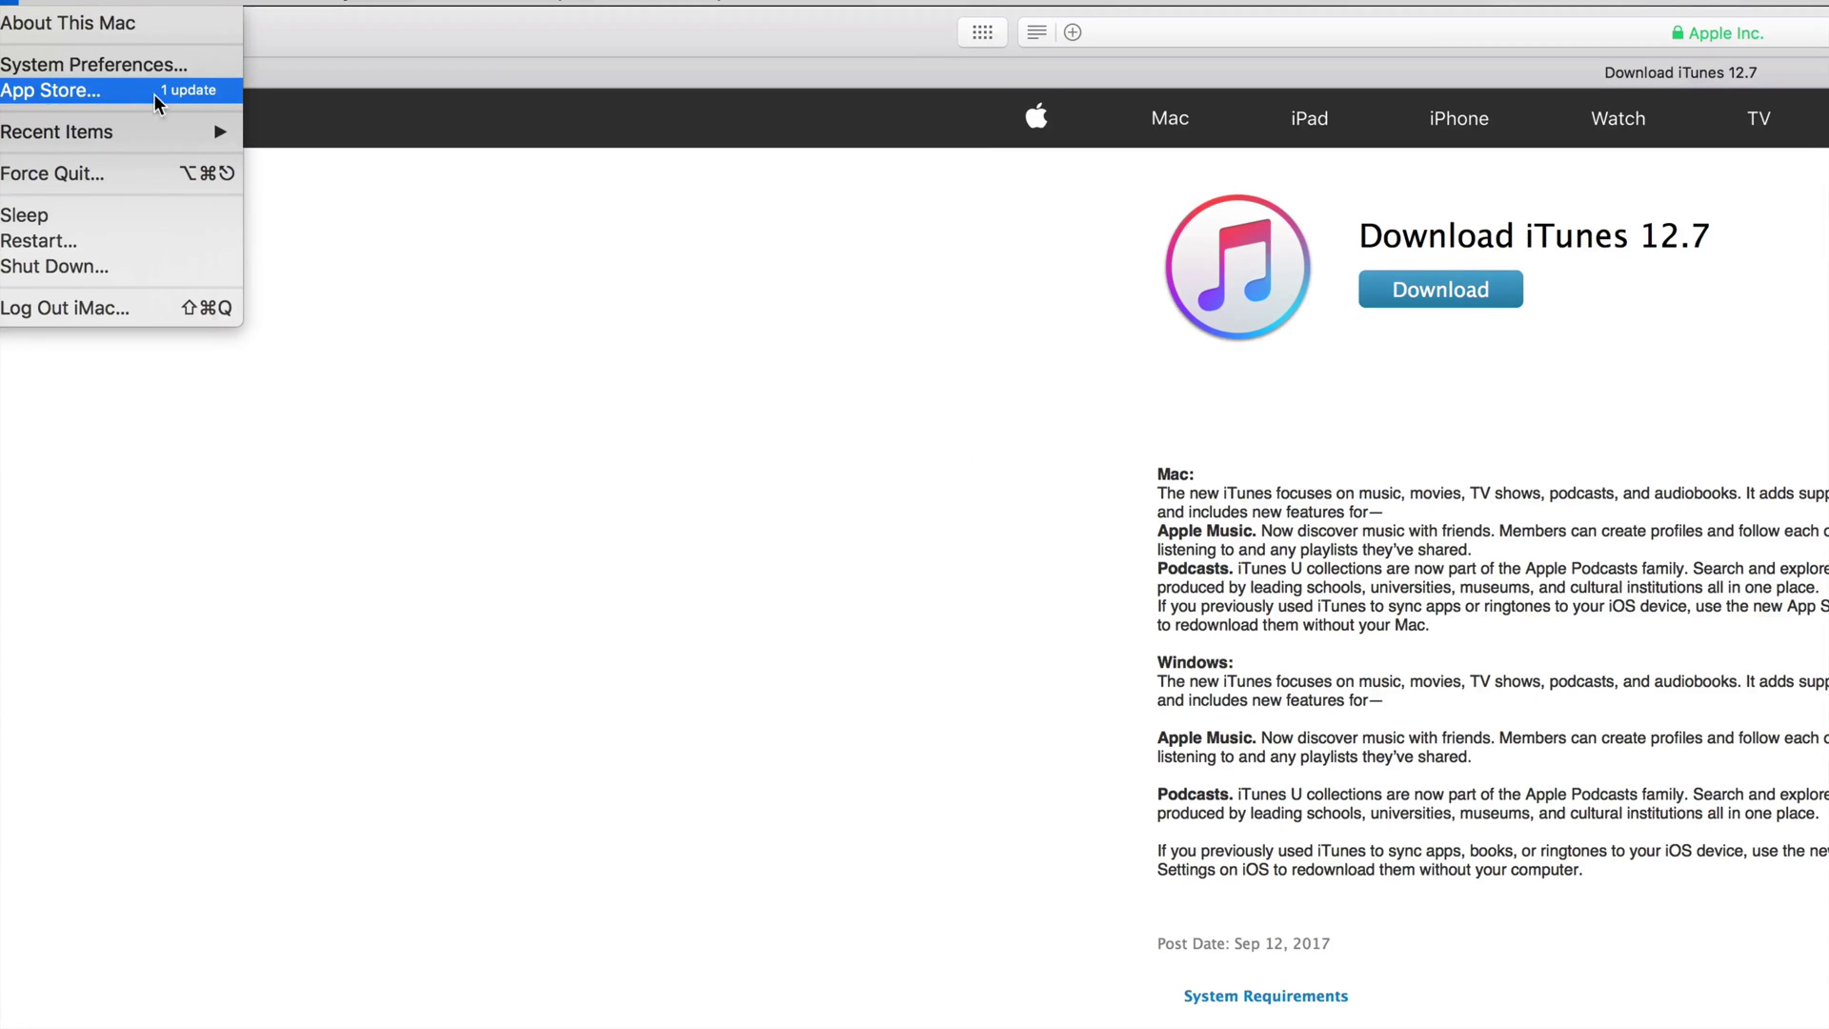
click(141, 92)
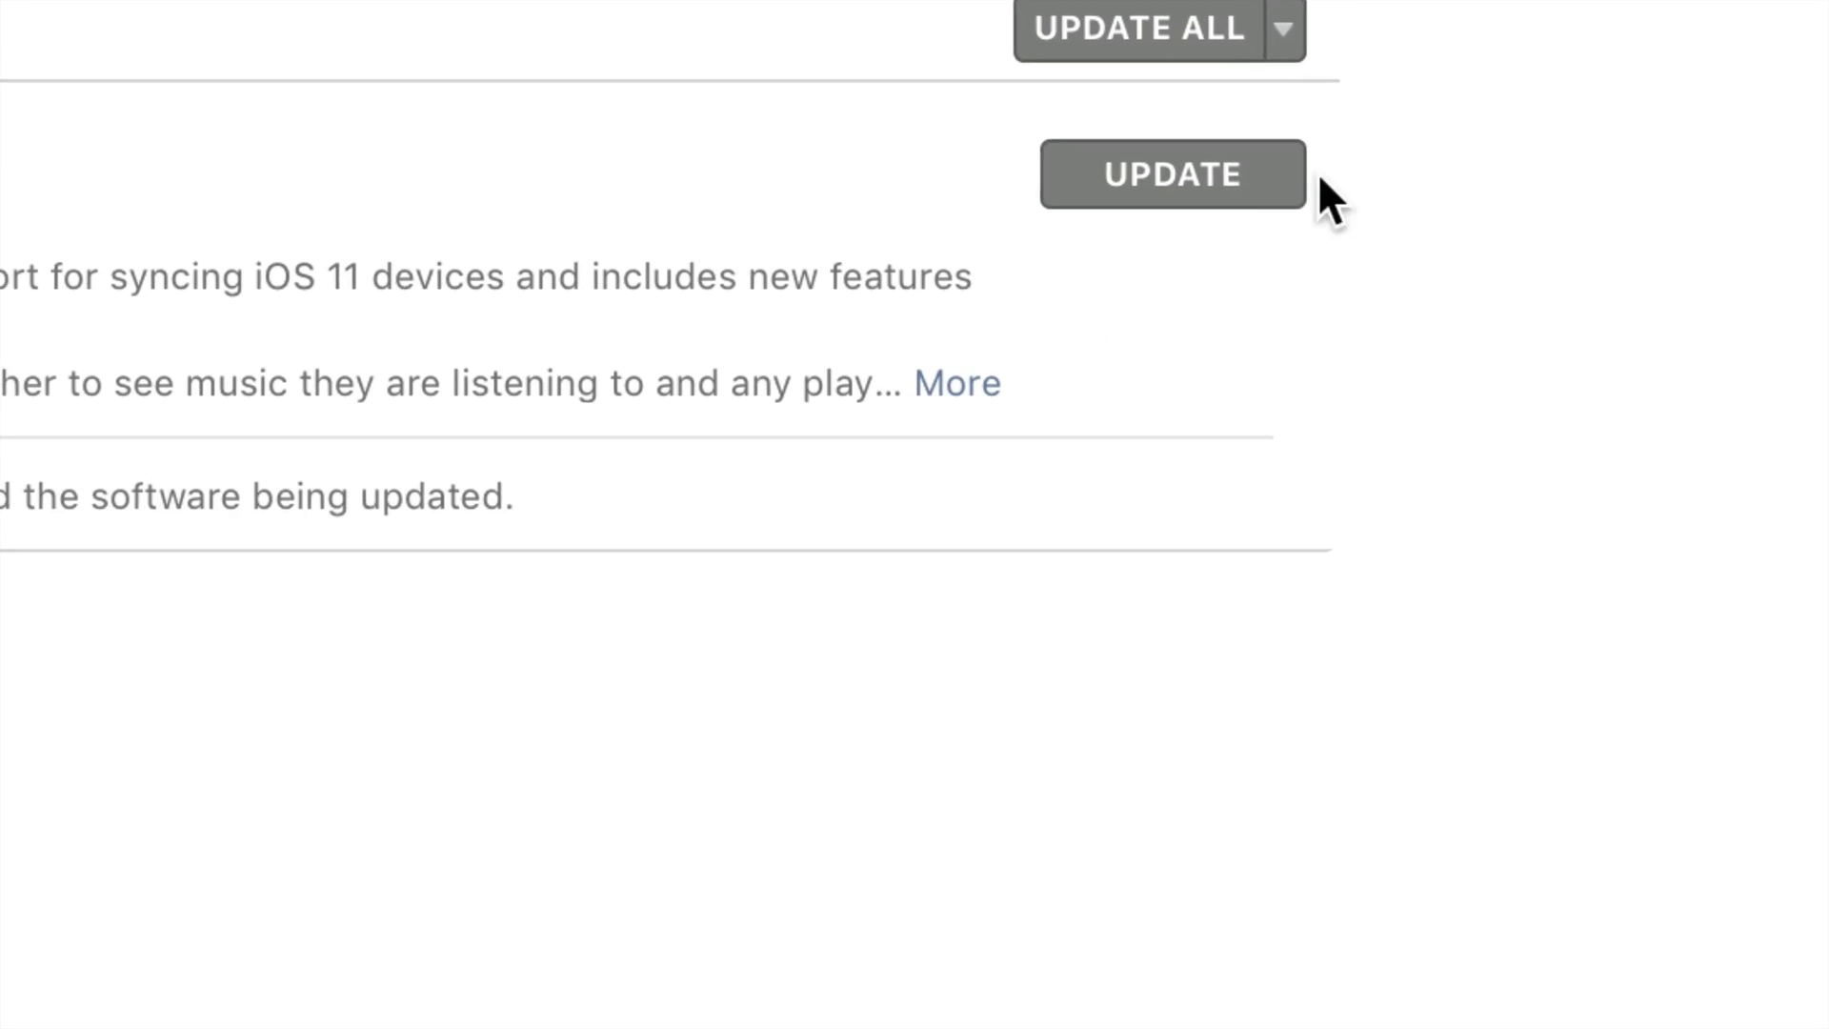
- Start the iTunes 12.7 update from the App Store updates list
click(1319, 170)
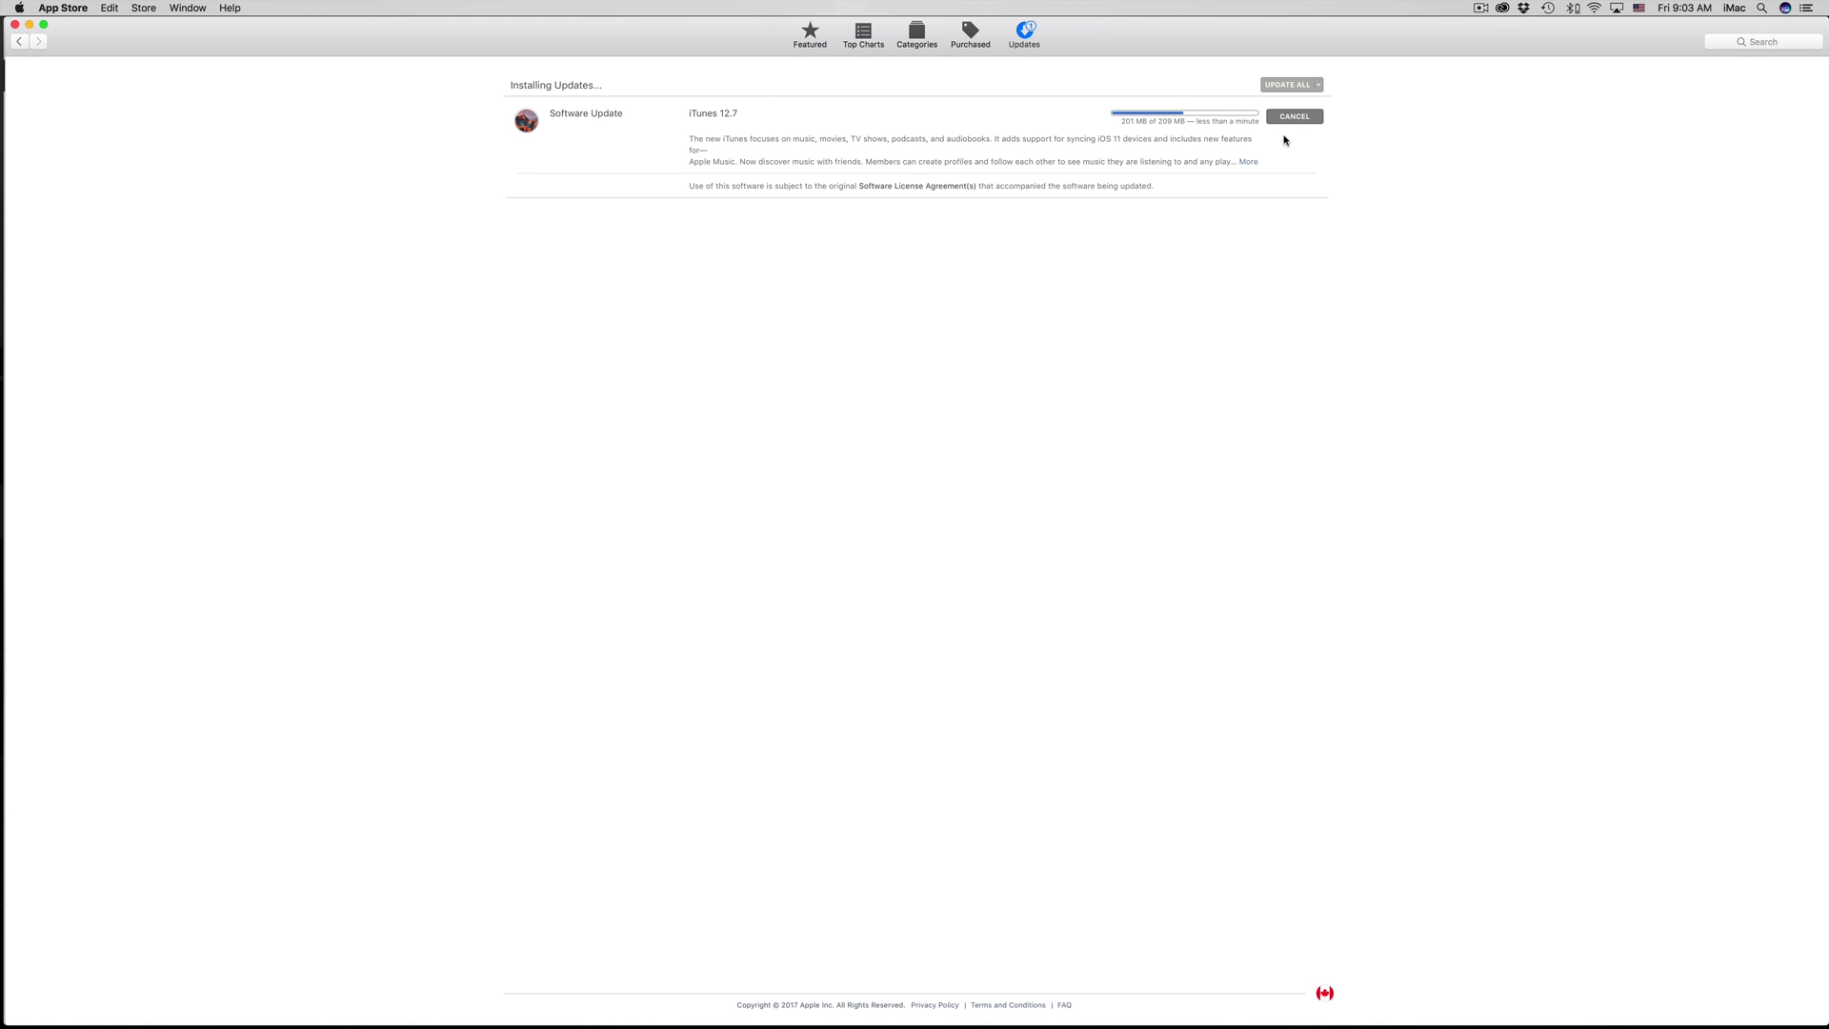
- Return to Safari via Mission Control and reload the Download iTunes 12.7 support.apple.com URL
key(ctrl+Up)
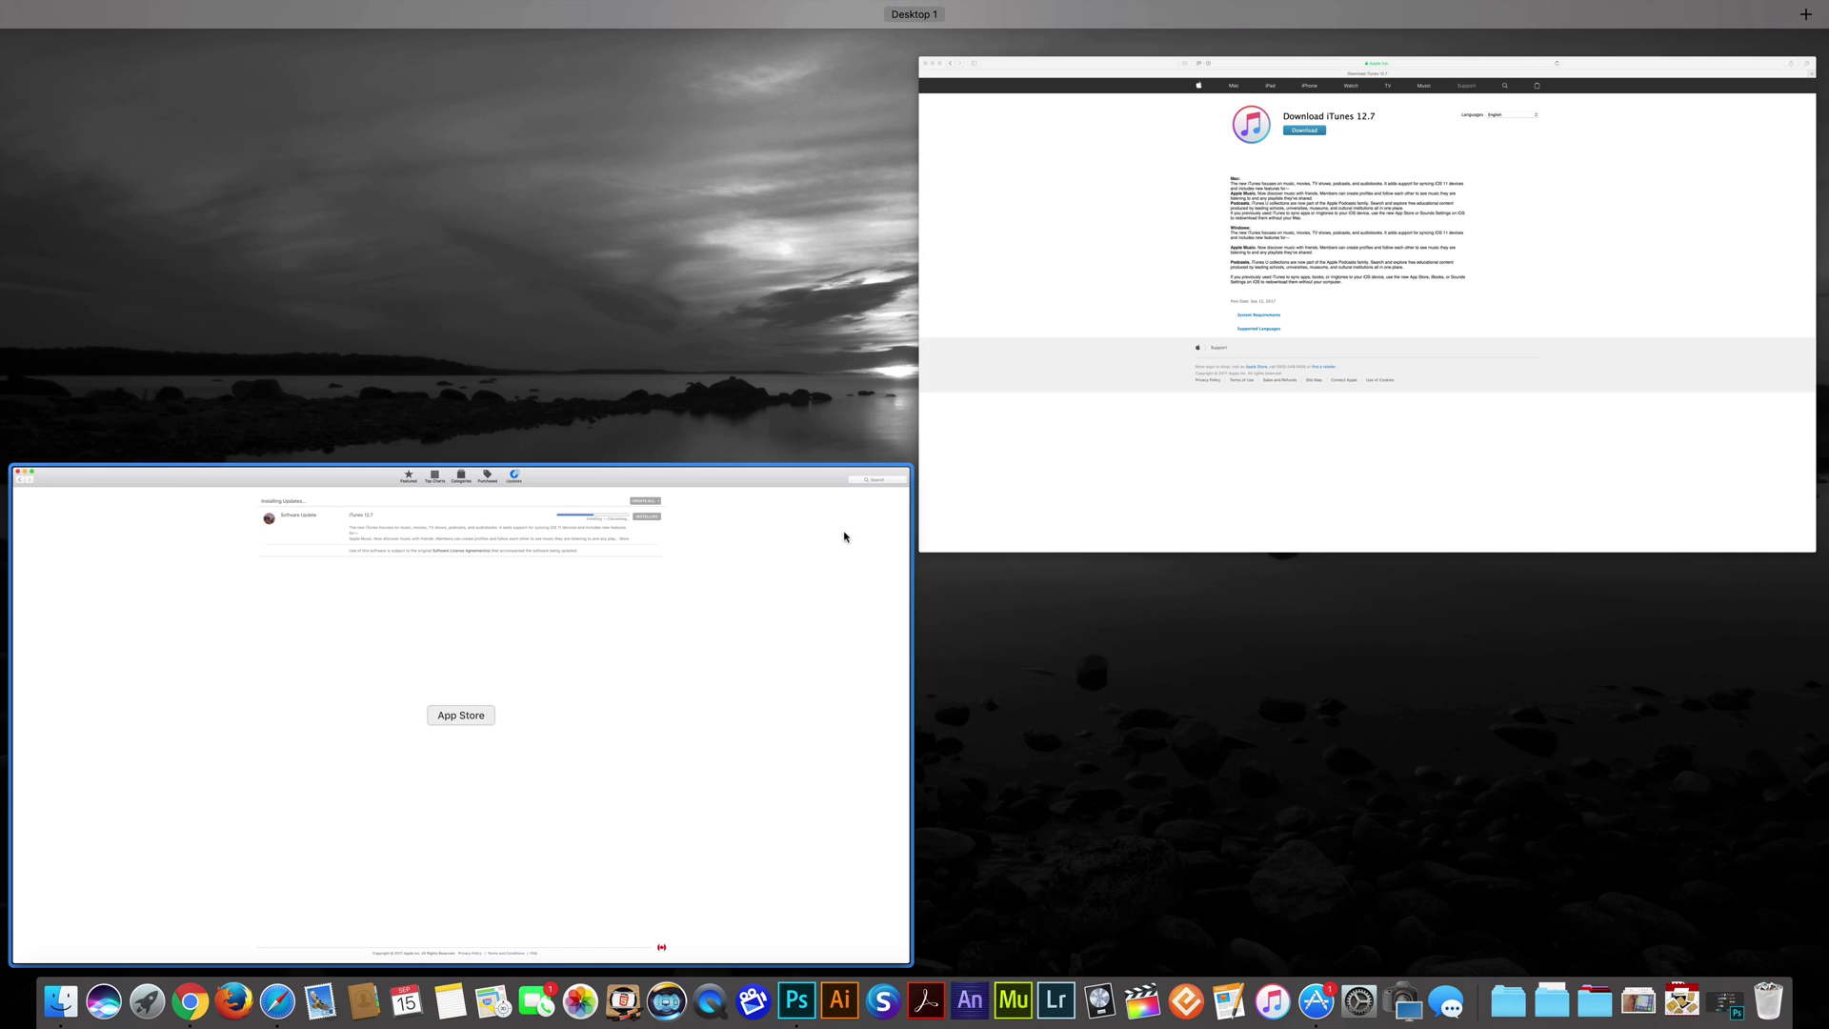
click(1445, 358)
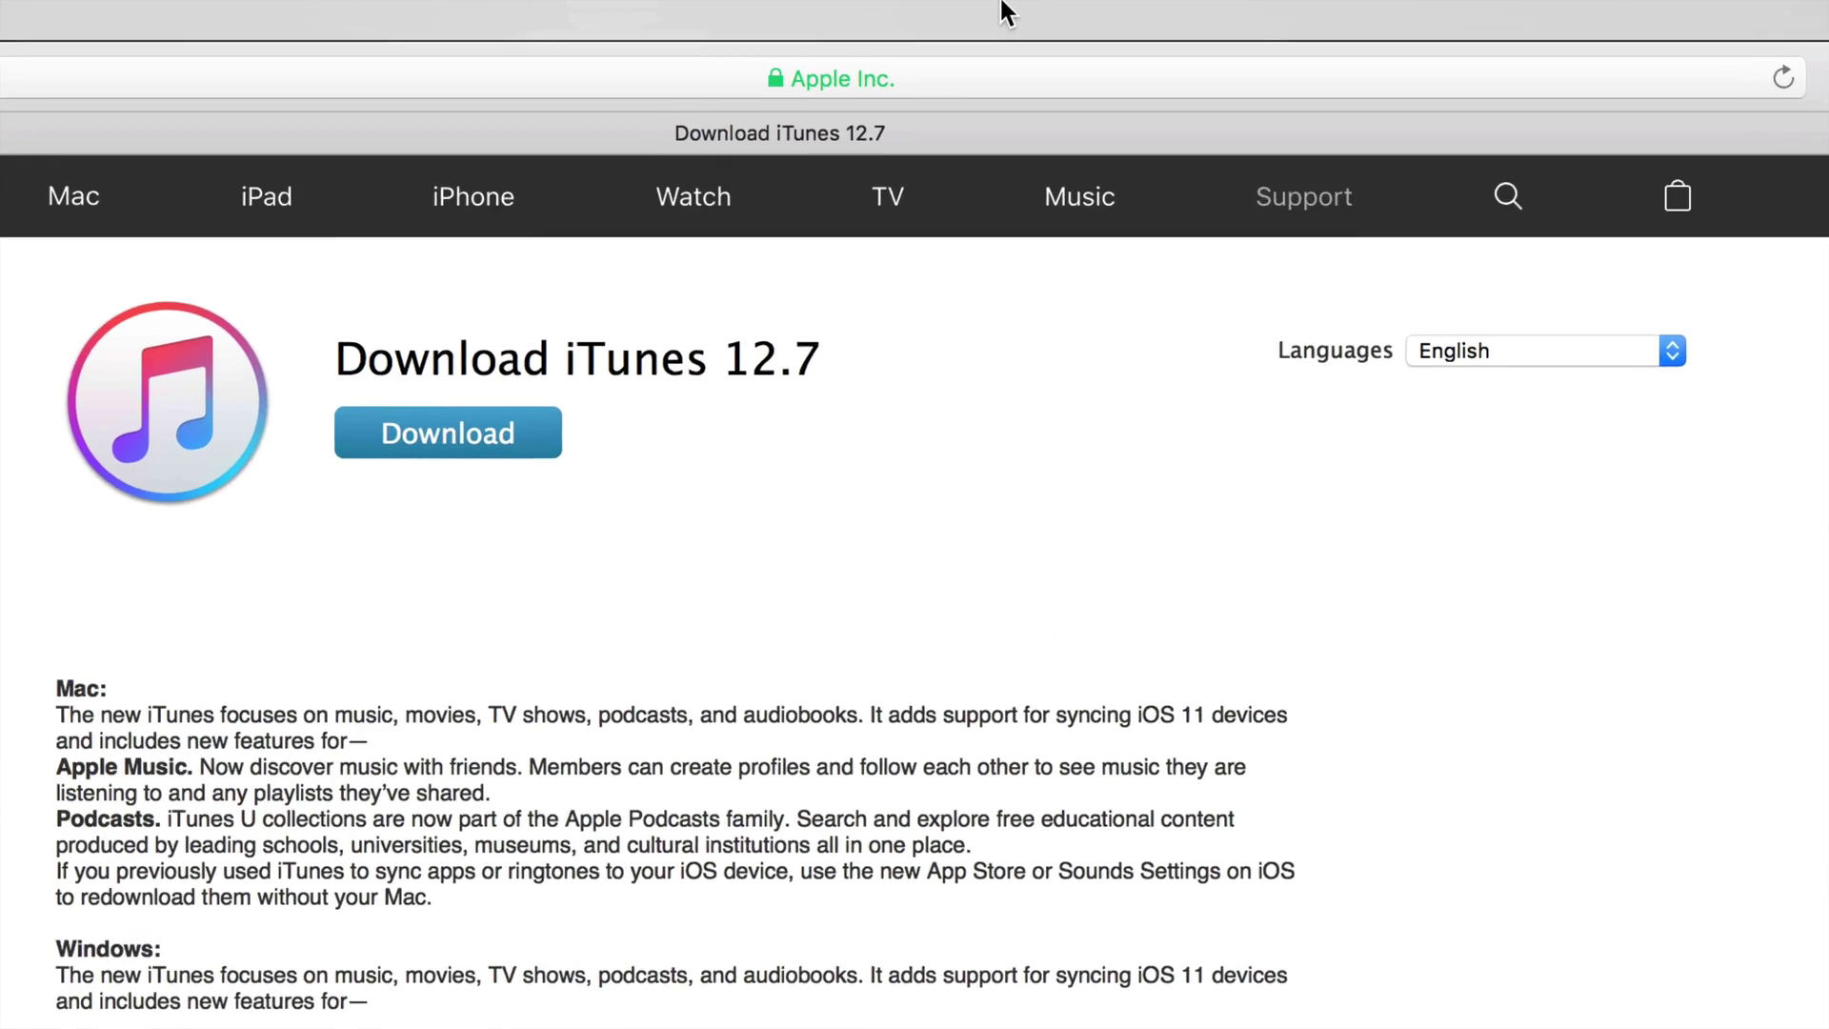
click(890, 81)
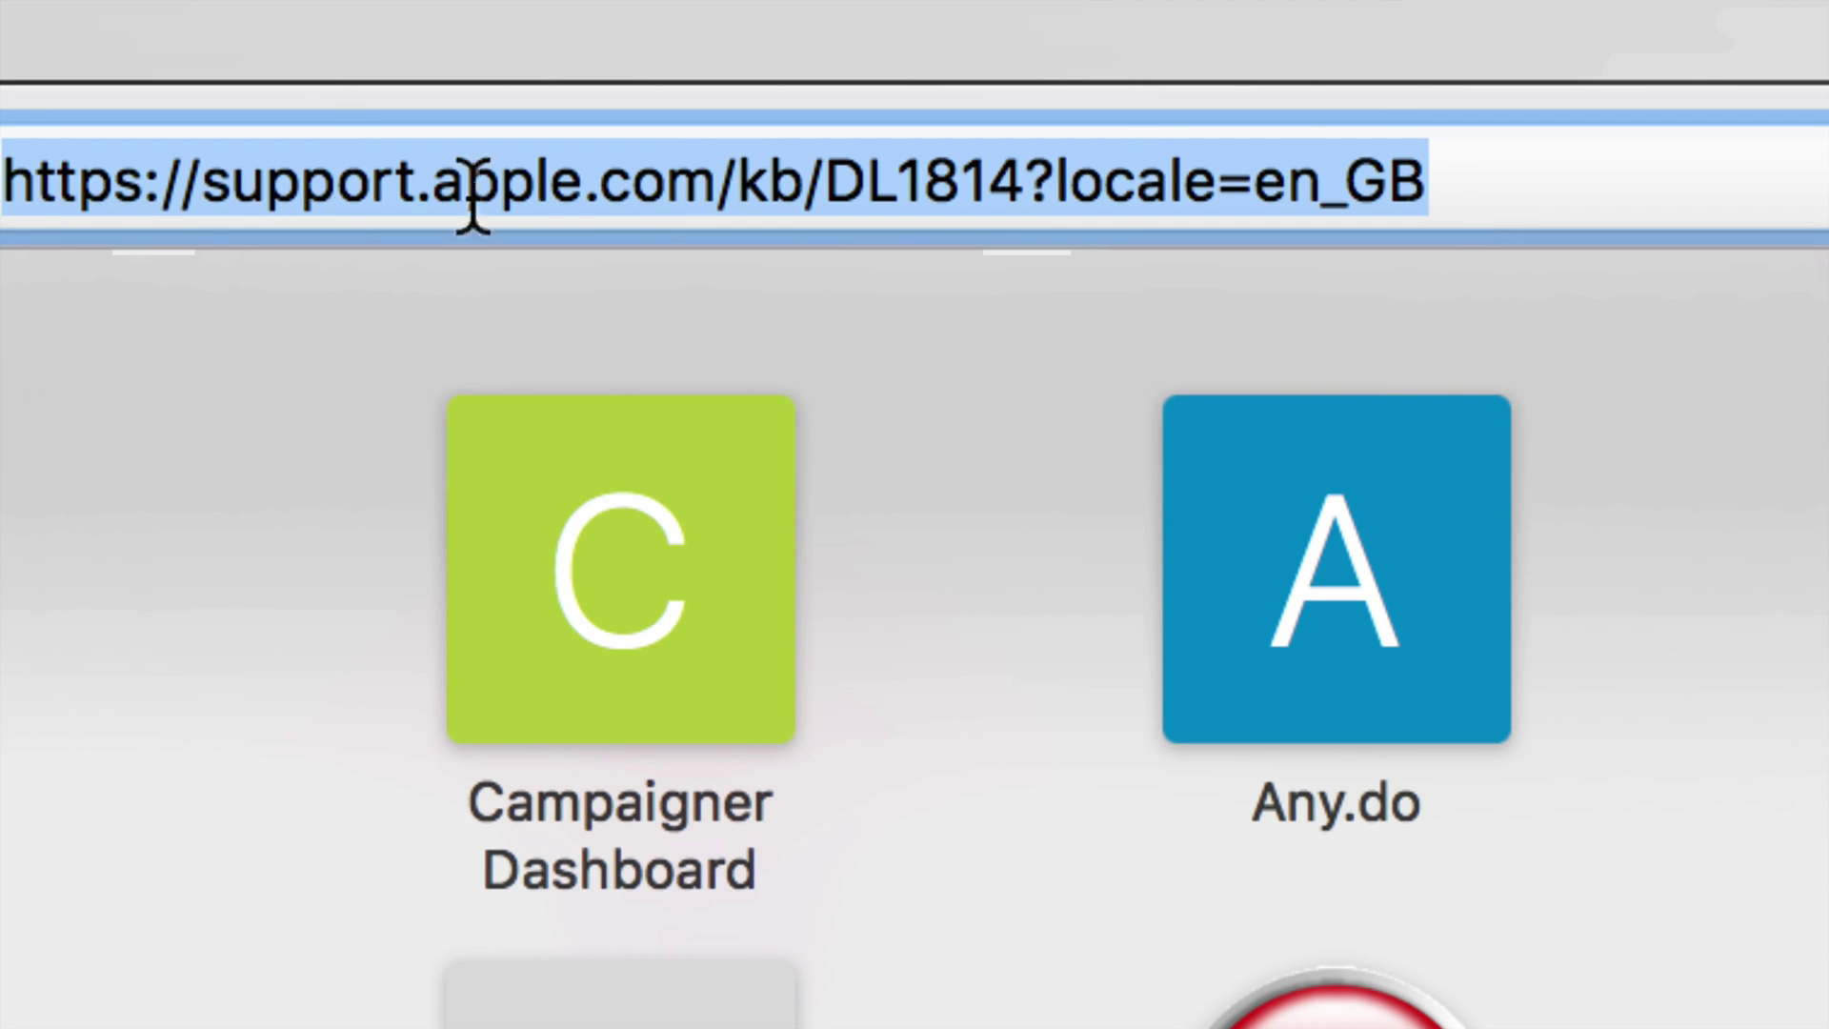
key(BackSpace)
text(https://support.apple.com/kb/DL1814?locale=en_GB)
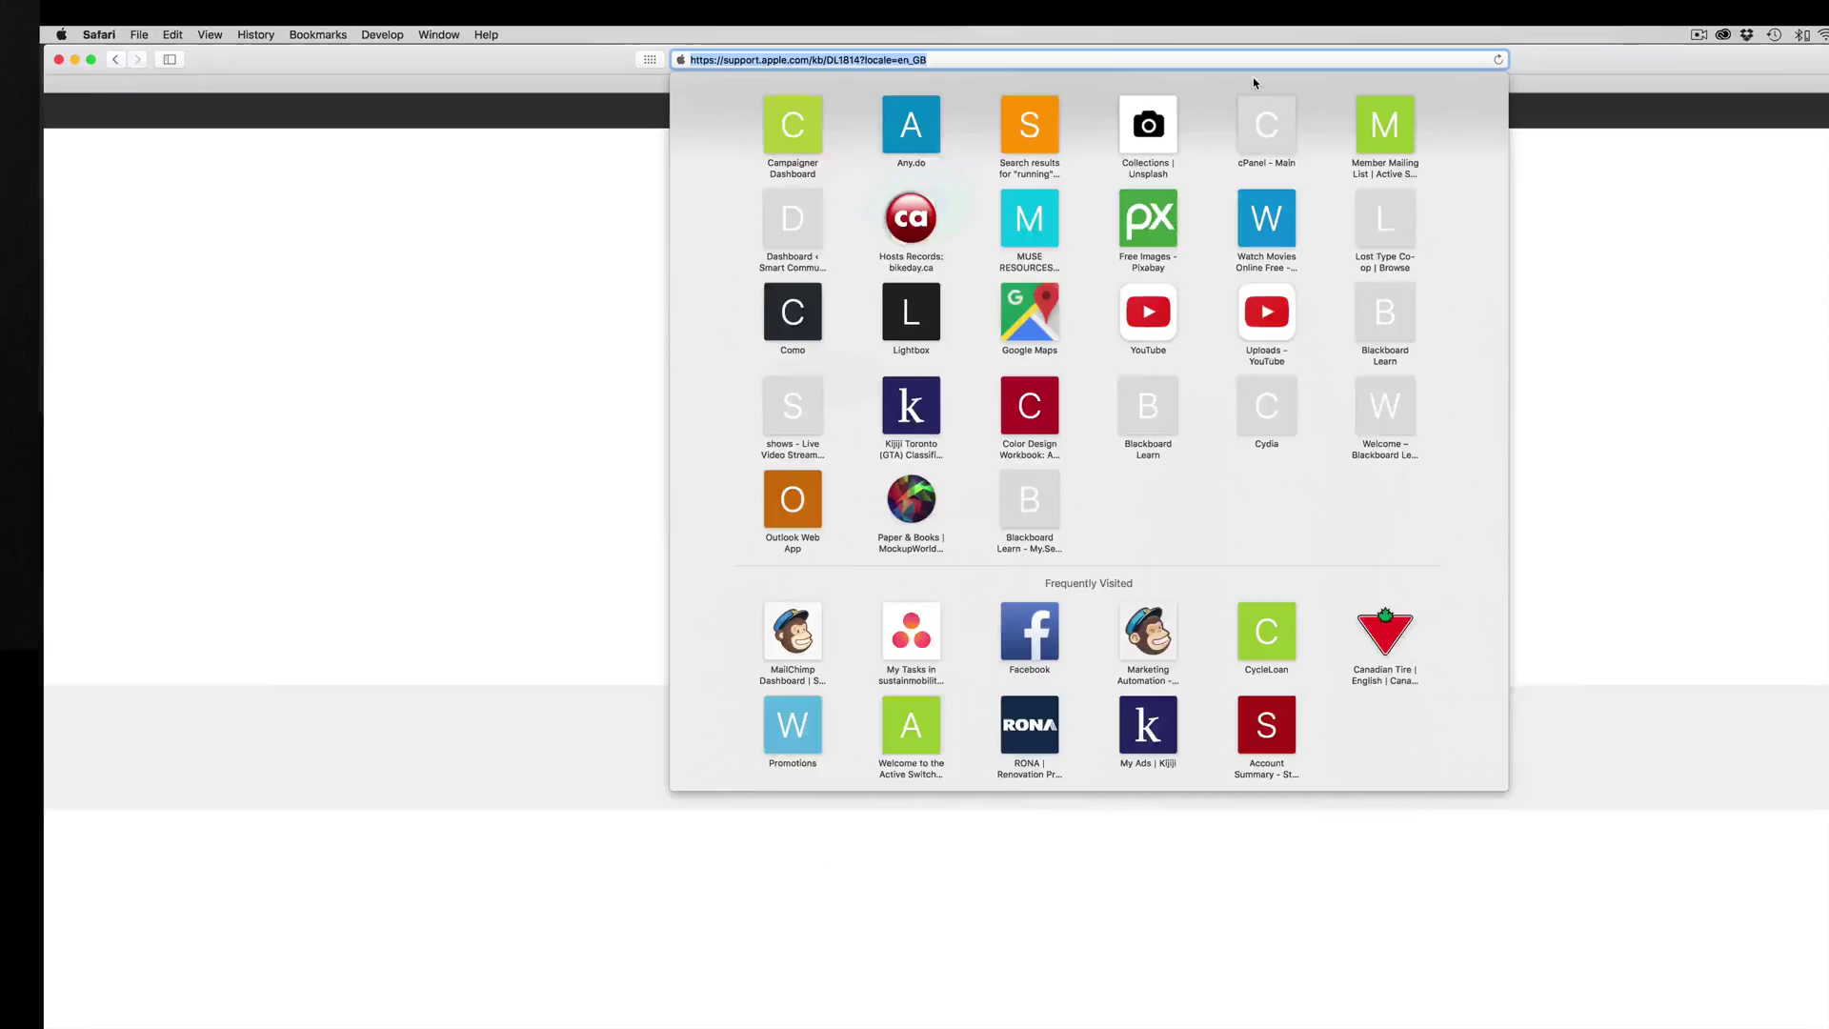
key(Return)
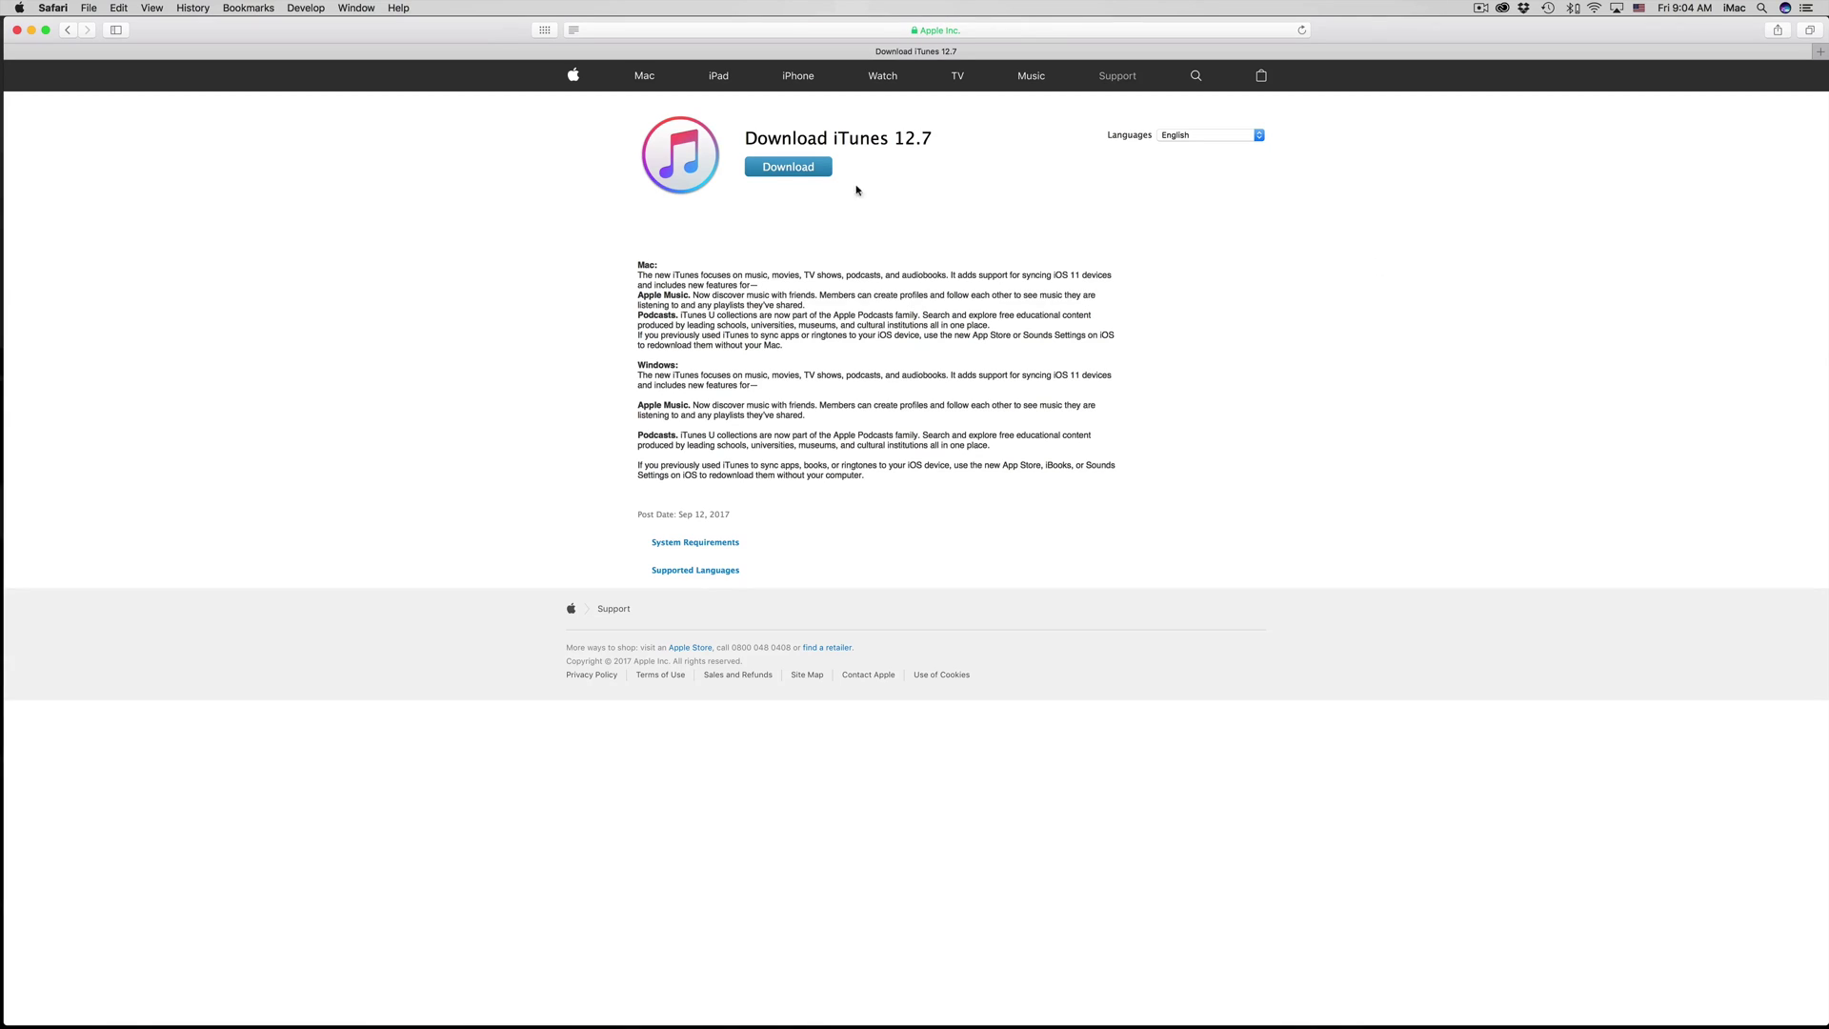
- Follow the support page's Download link to the iTunes 12.7 for macOS download page
click(789, 175)
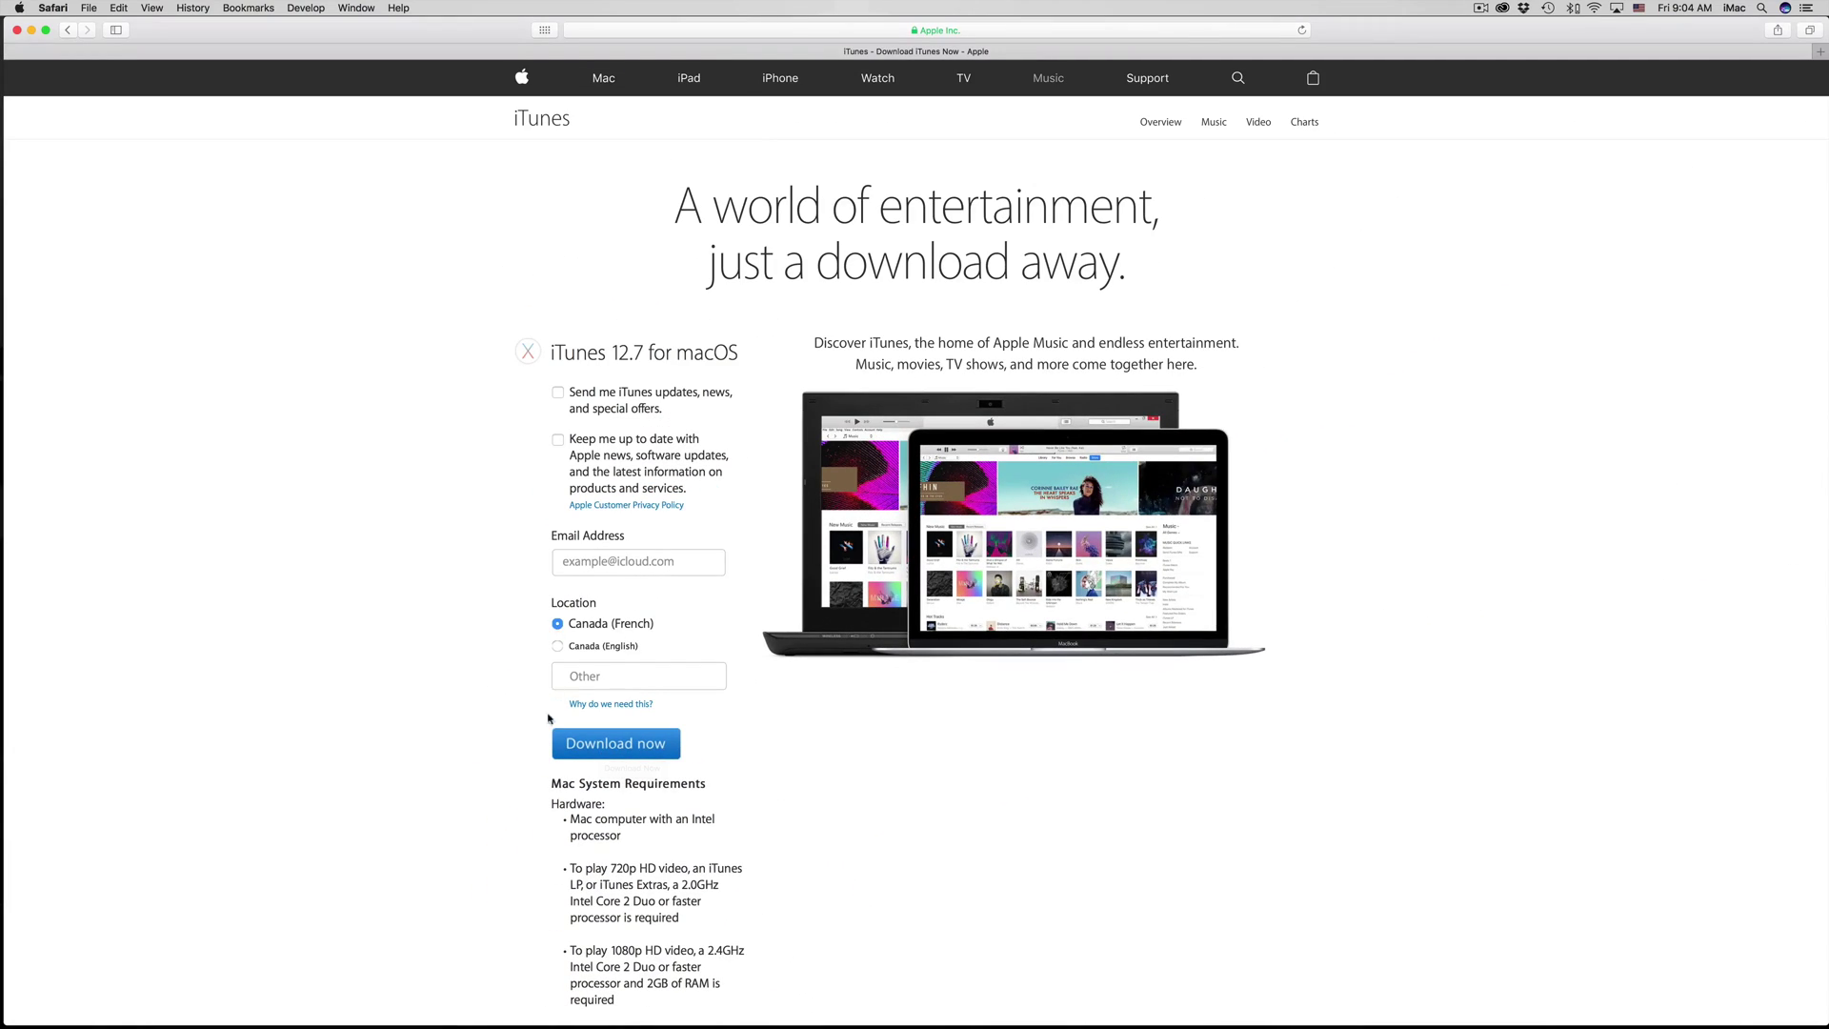
- Scroll through the Mac requirements to the iTunes 12.7 for Windows 7+ offer, then select the address bar
scroll(664, 836, down, 10)
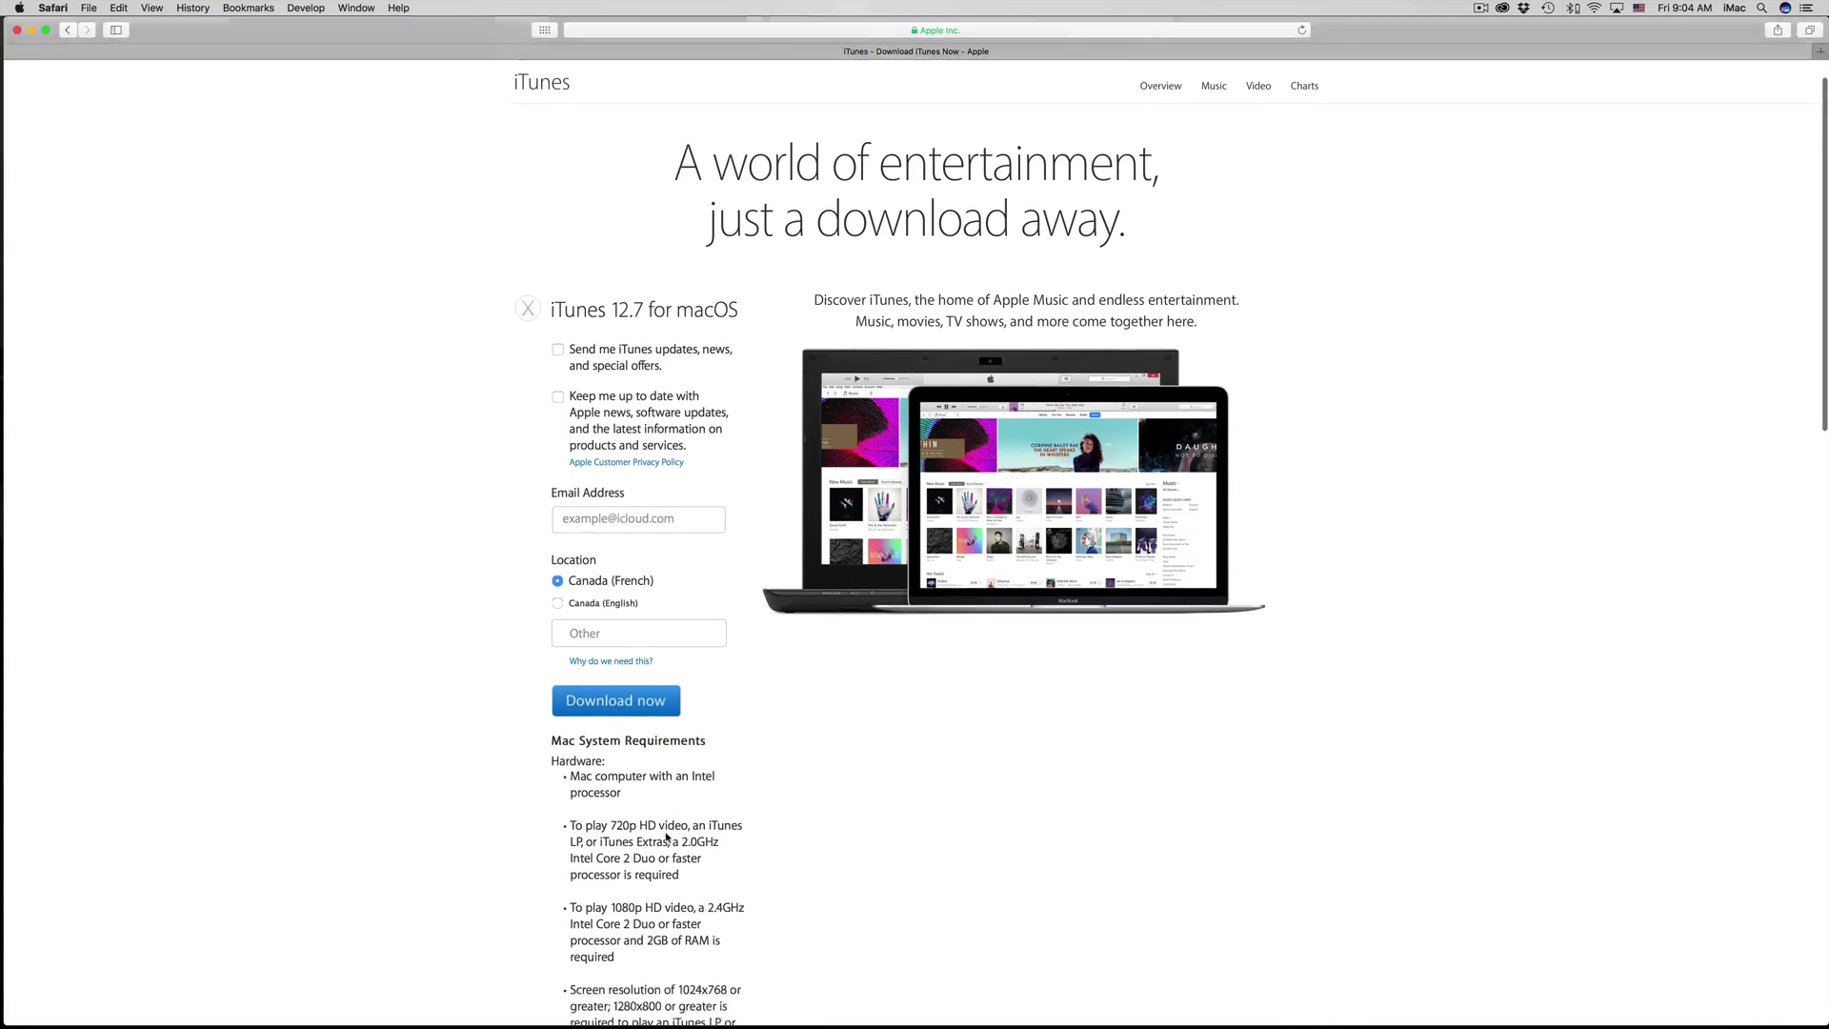
scroll(664, 836, down, 2)
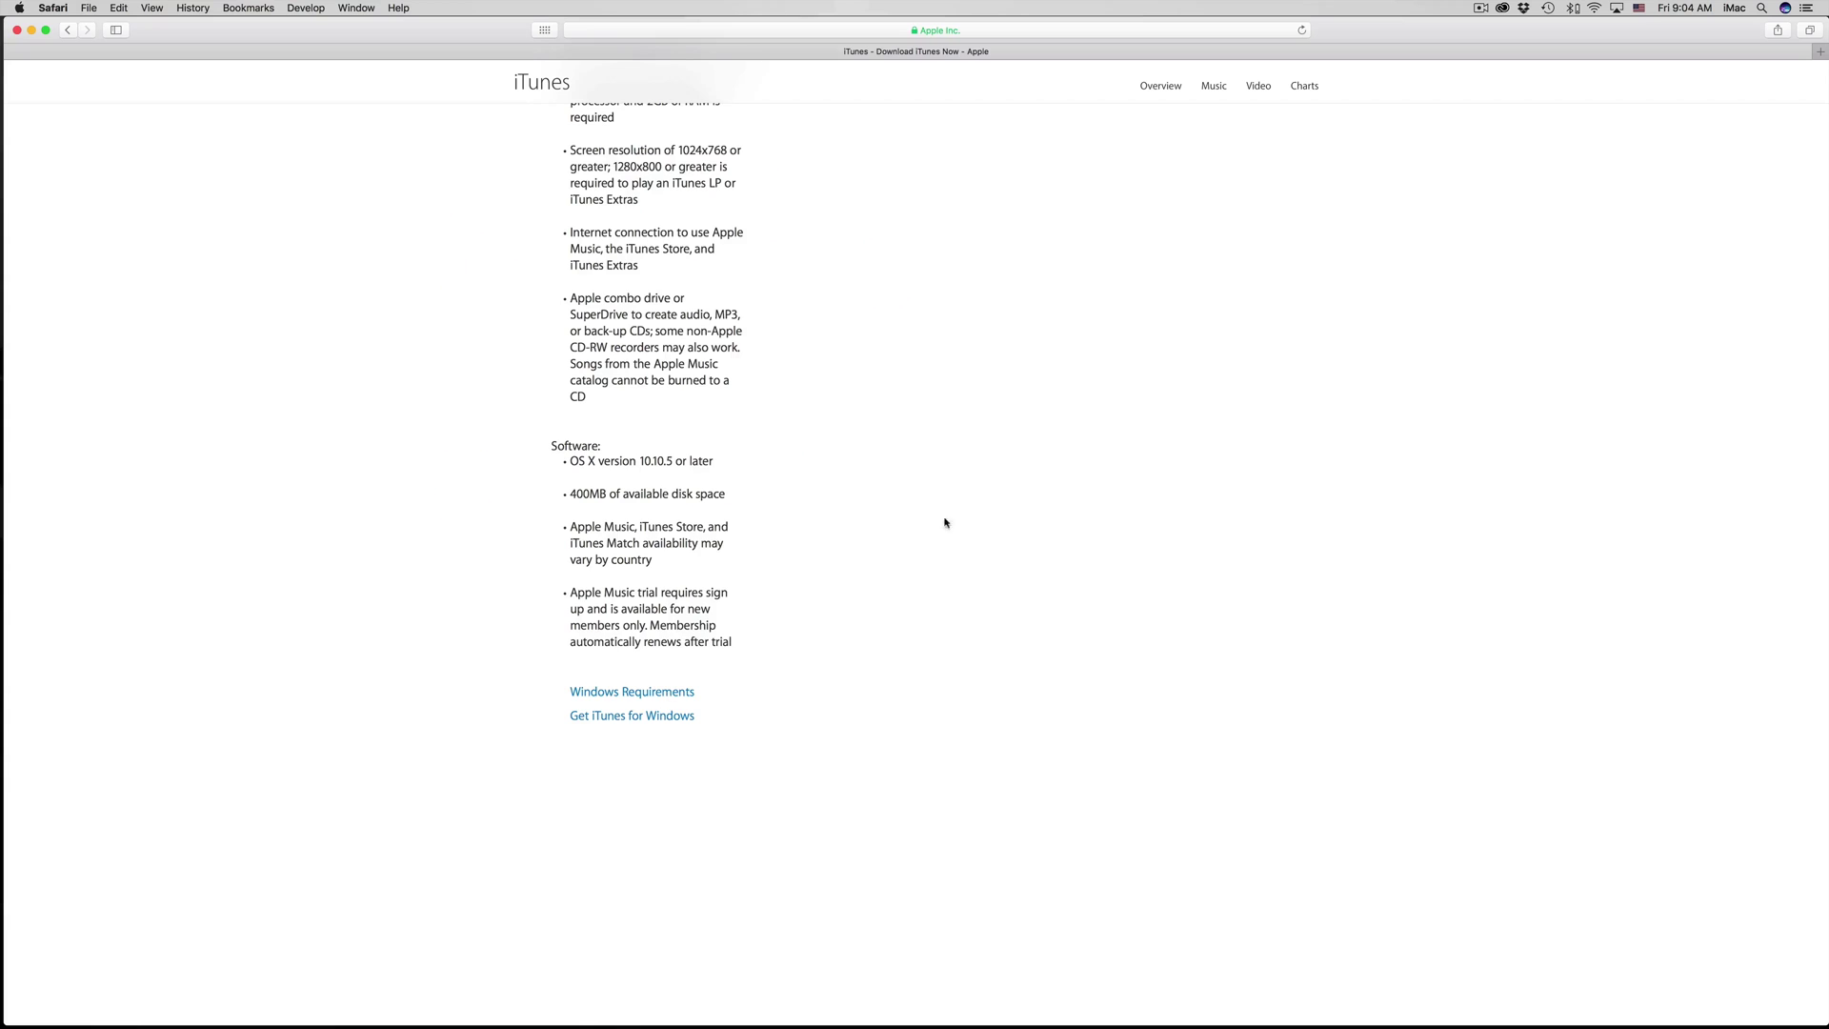
scroll(791, 639, up, 15)
scroll(791, 639, down, 10)
scroll(791, 640, down, 5)
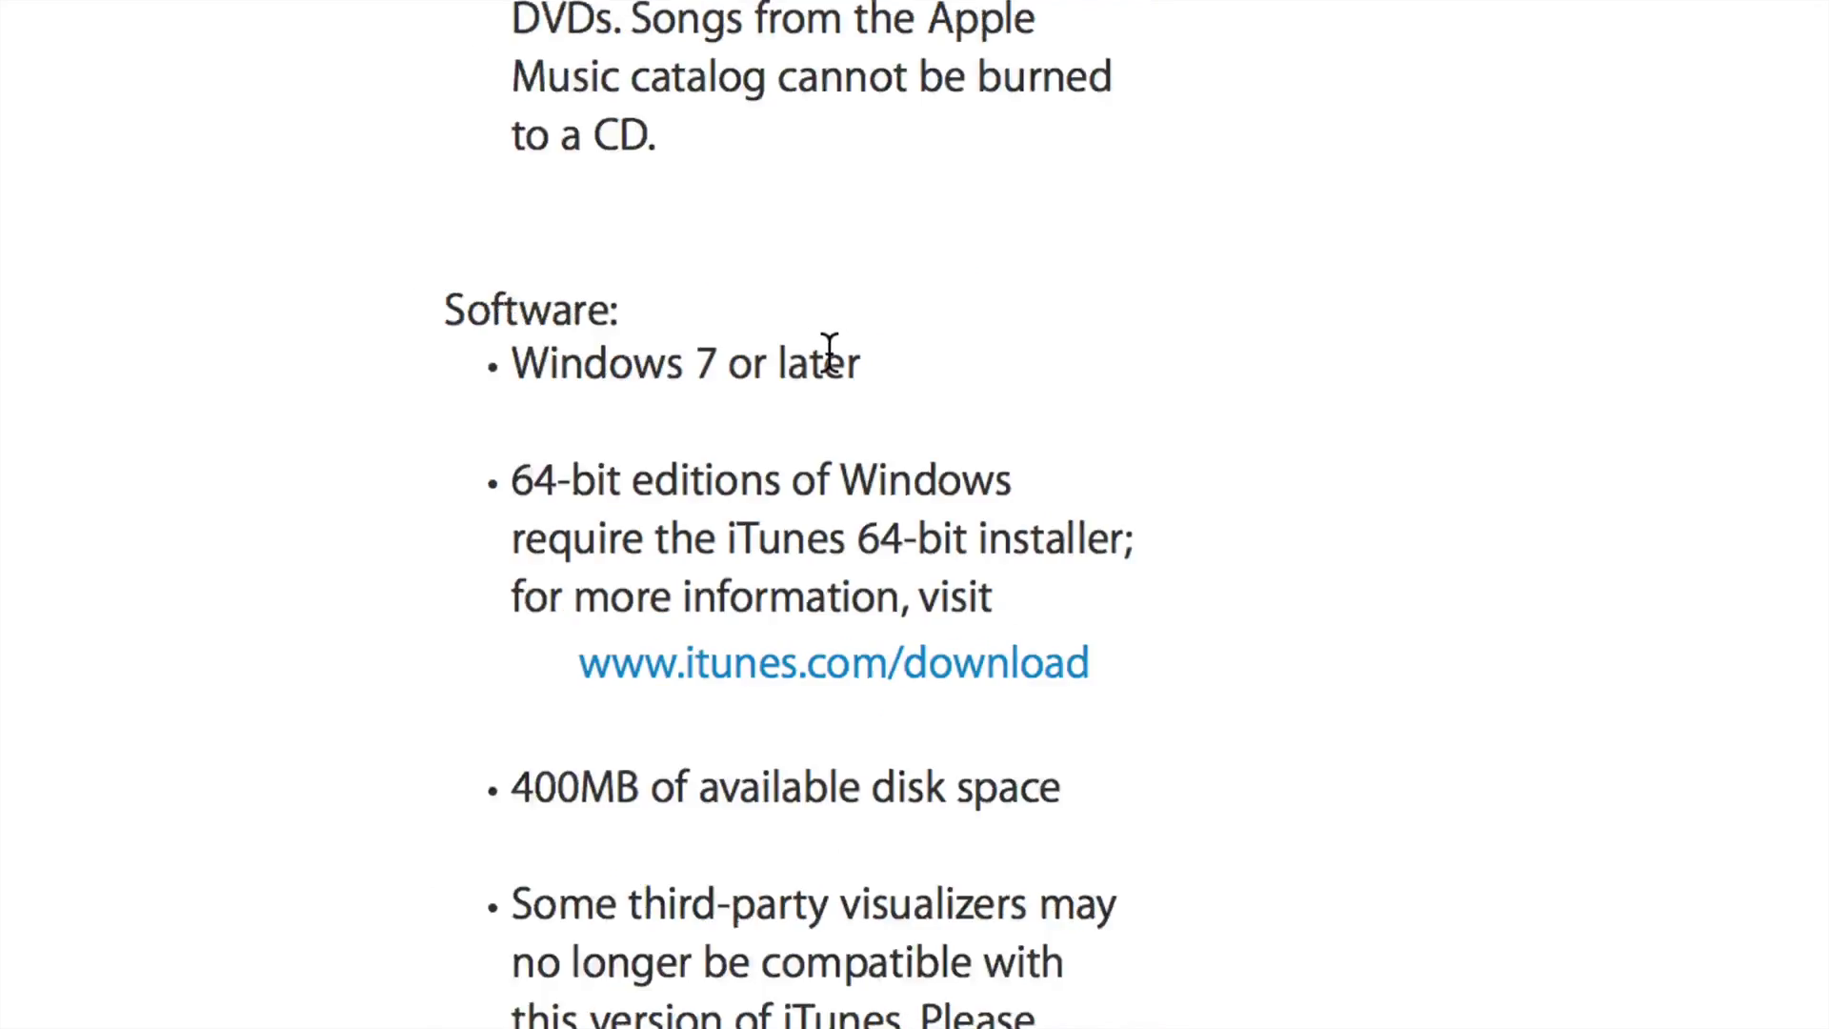
scroll(660, 546, up, 2)
scroll(665, 567, up, 15)
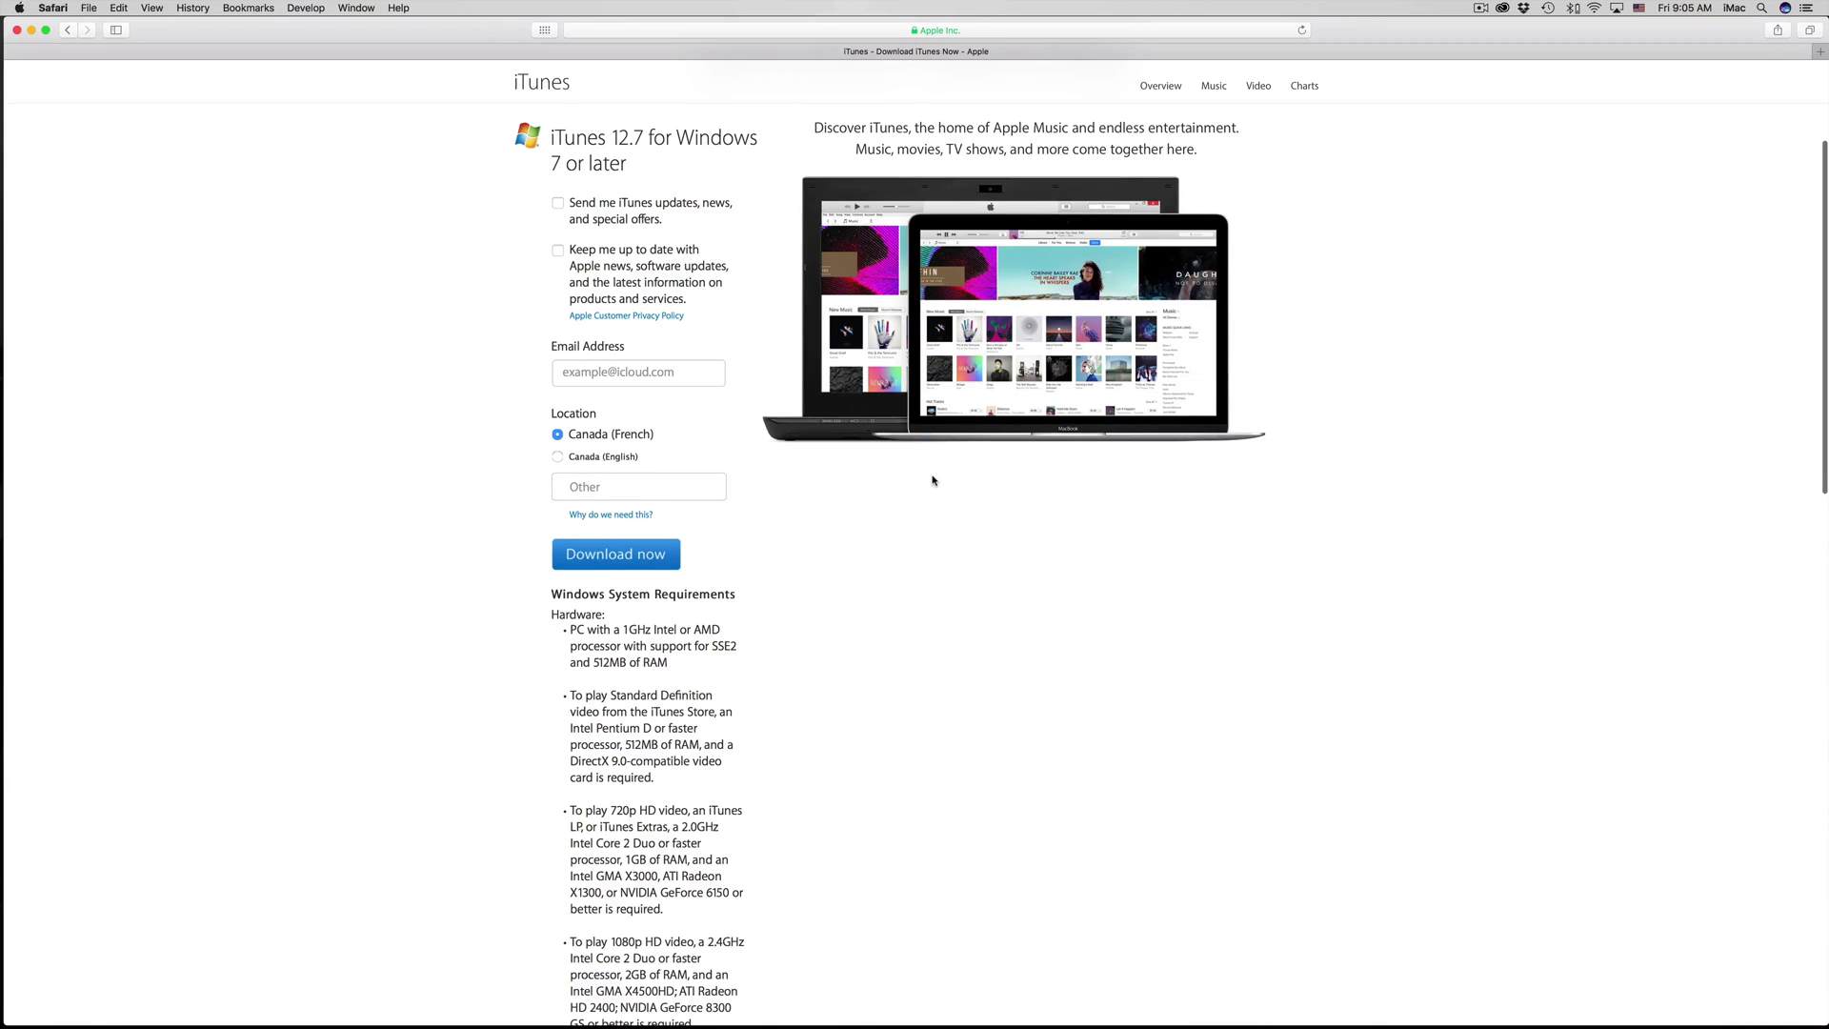
click(998, 28)
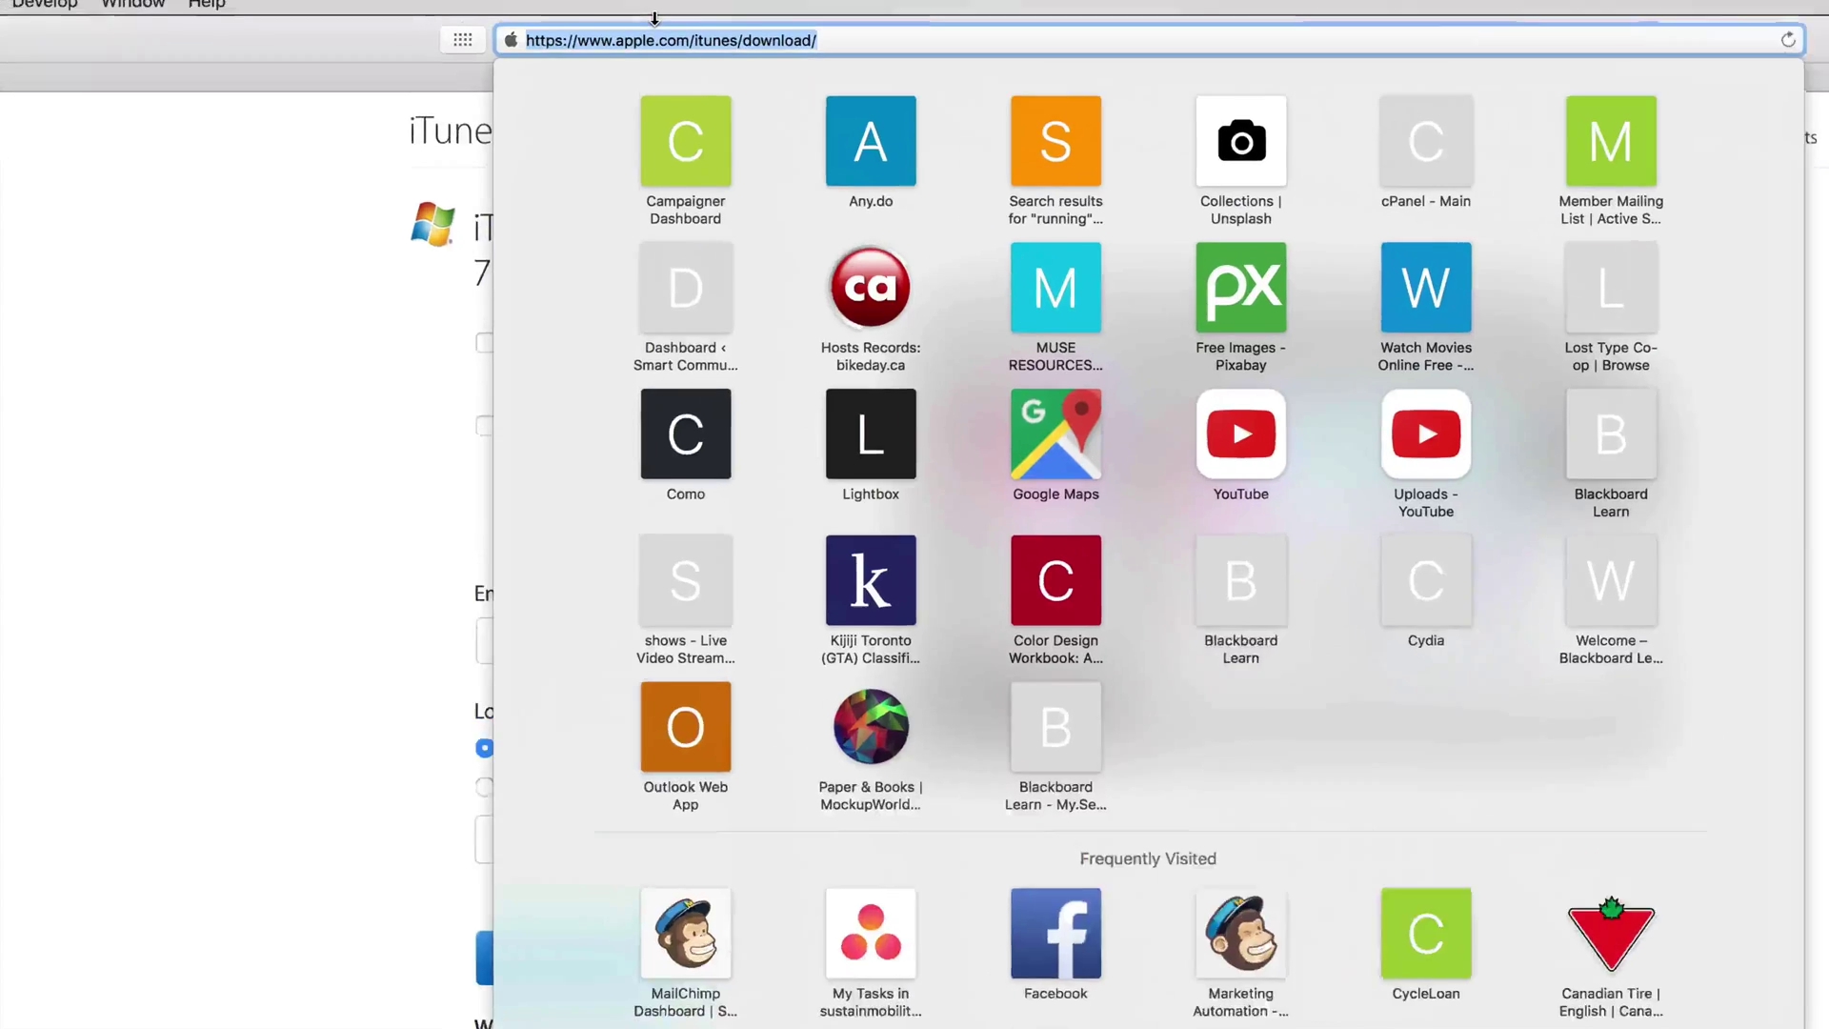